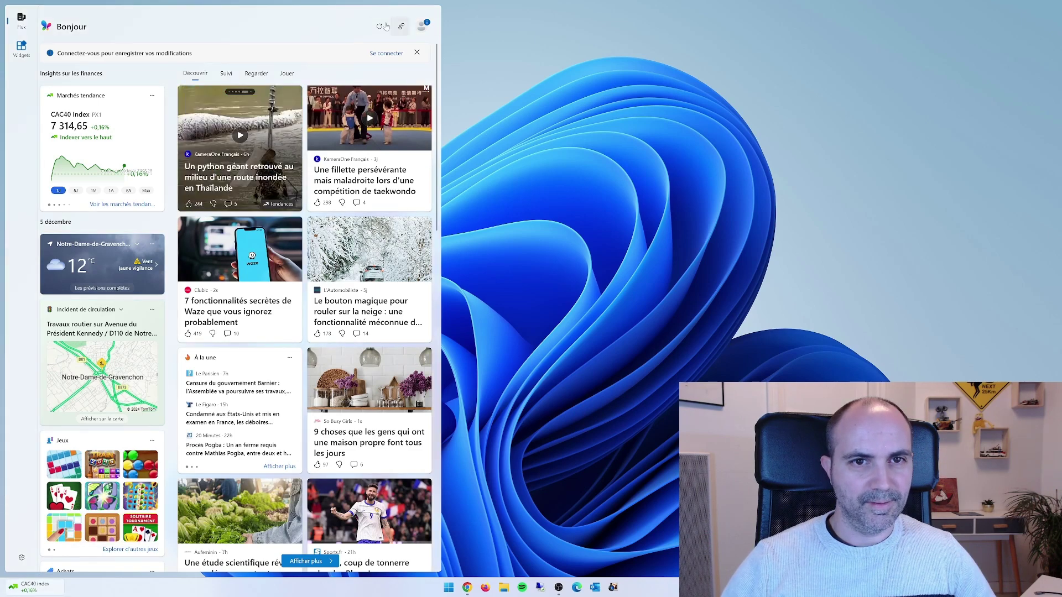
- Close the widget board, bring up the Dev Home (préversion) page in Chrome and install the app through Microsoft Store
key("Escape")
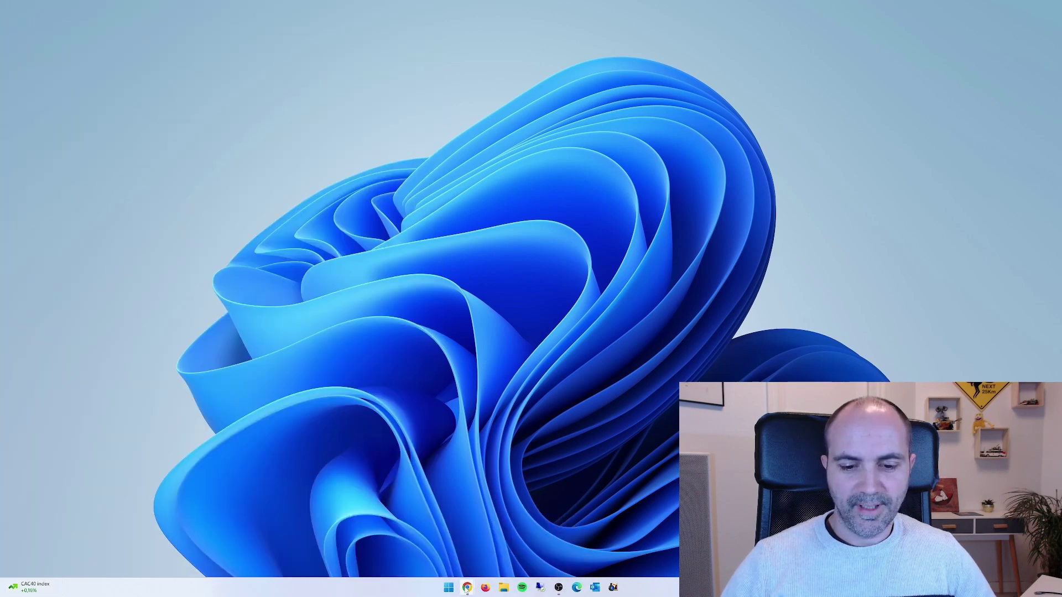
mouse_move(467, 587)
left_click(547, 553)
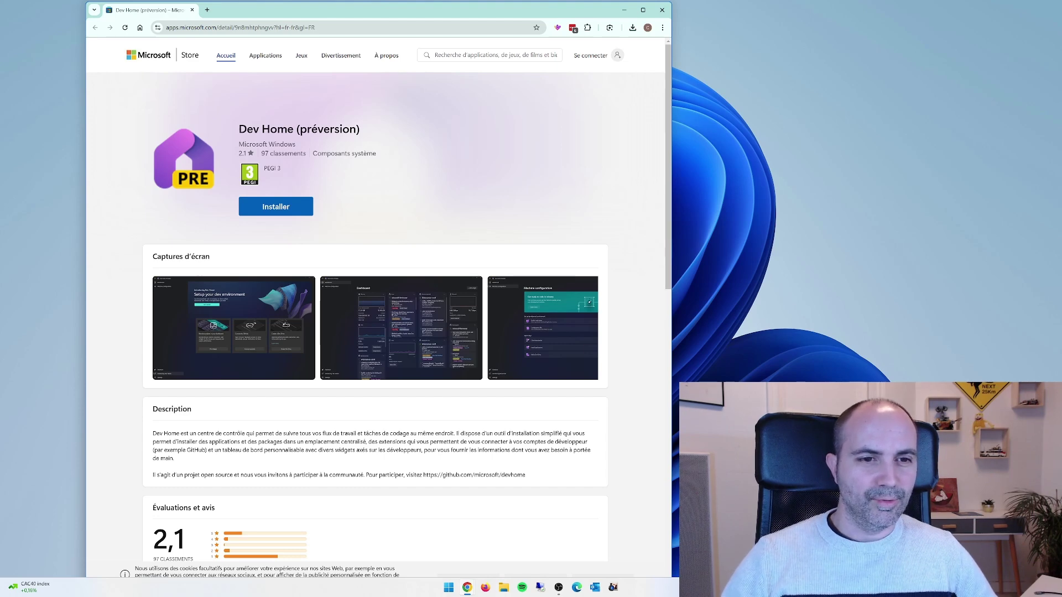
left_click(278, 208)
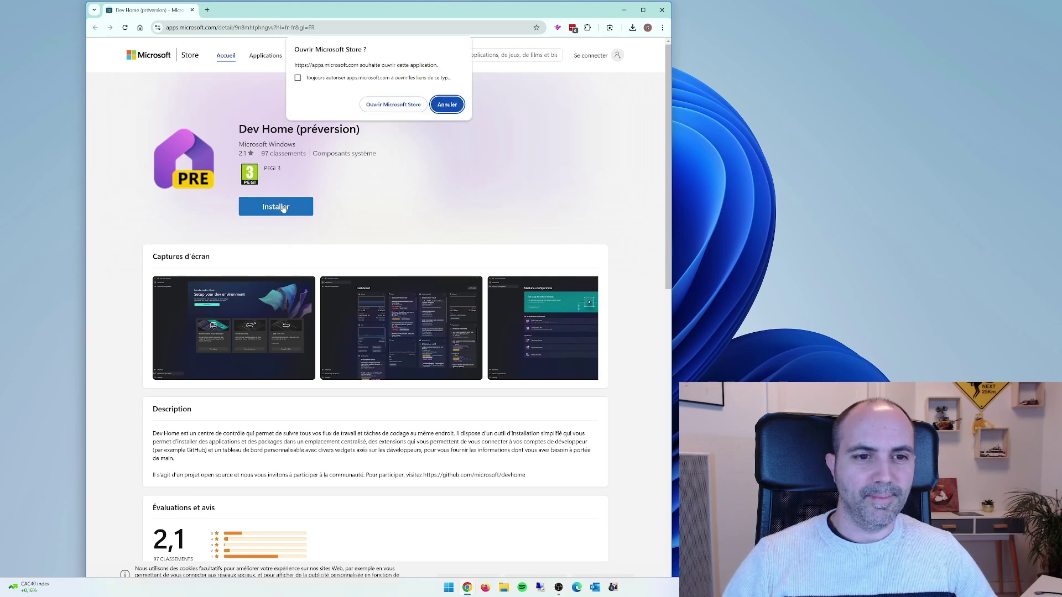
left_click(405, 106)
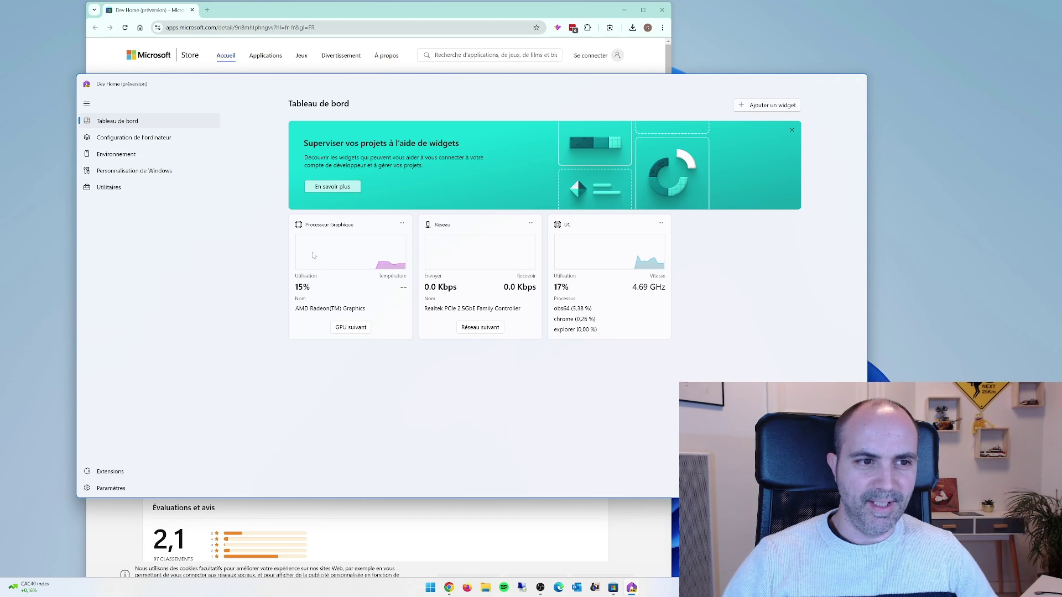
- Close the Dev Home (préversion), Microsoft Store and Chrome windows to get back to the desktop
left_click(857, 80)
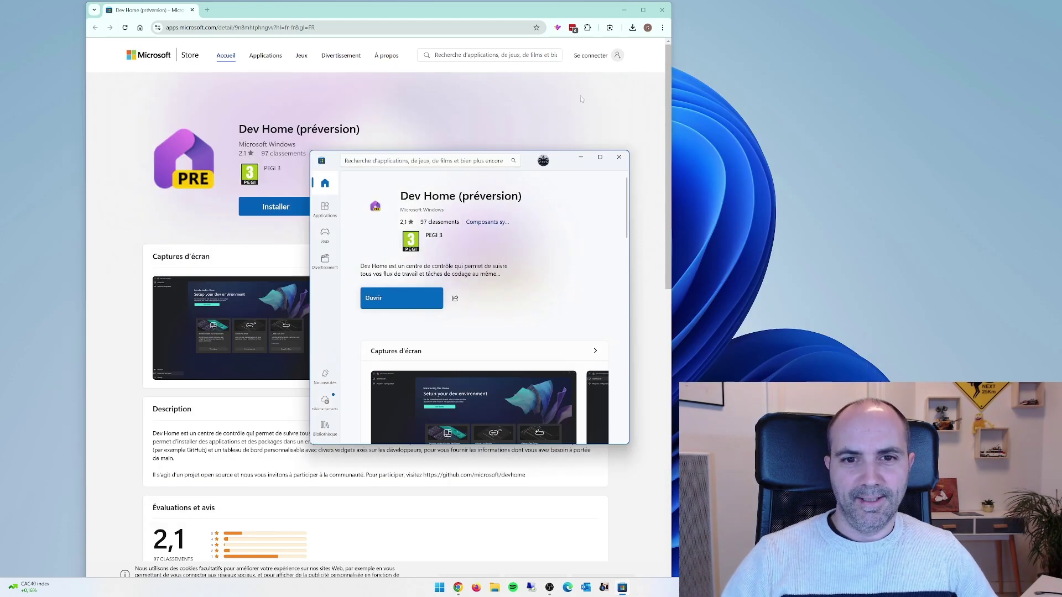
left_click(619, 157)
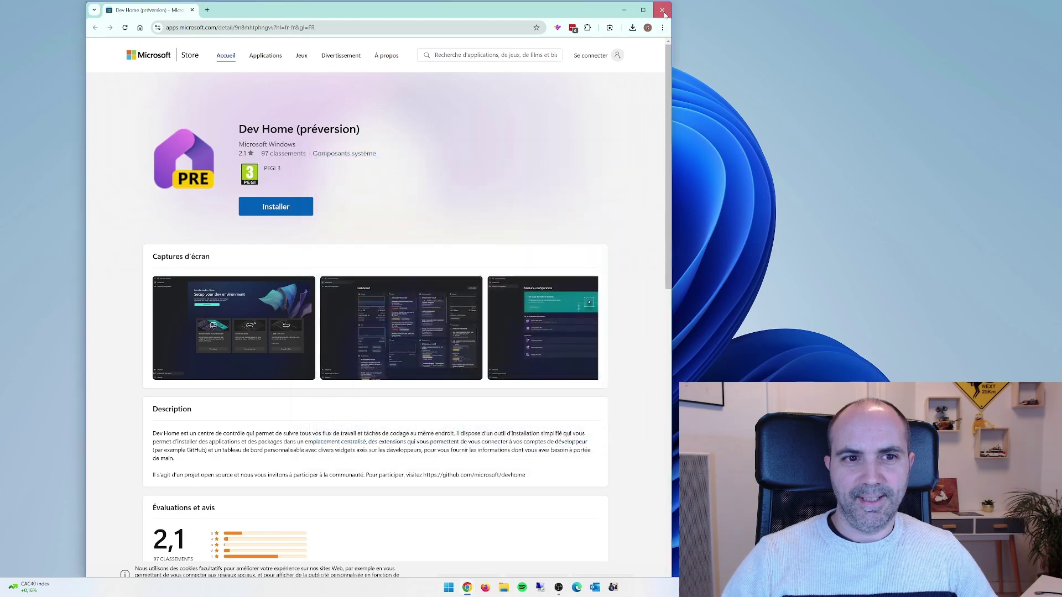
left_click(663, 11)
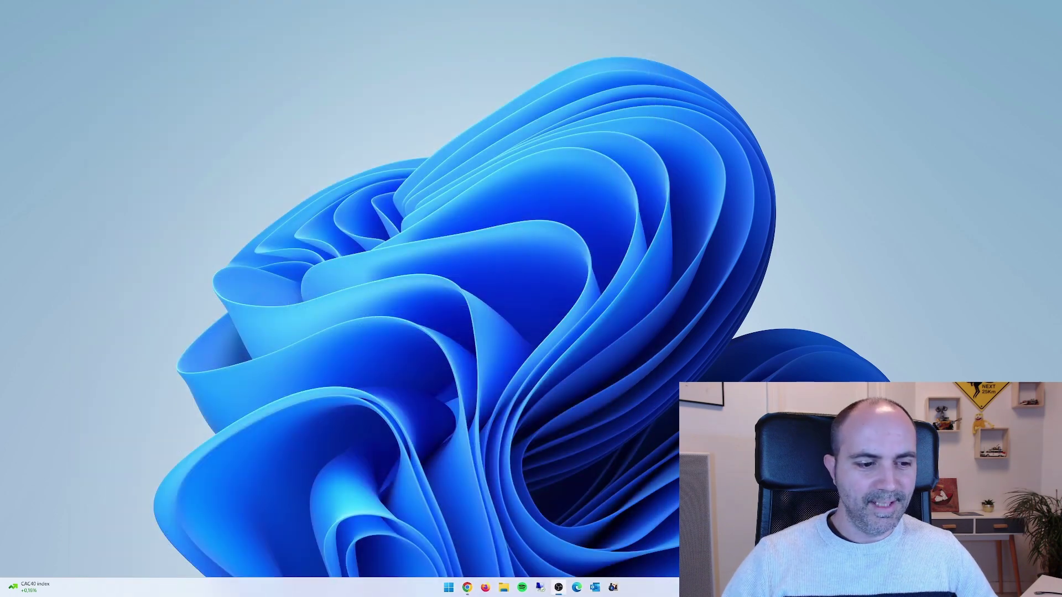
- Browse the Dev Home (préversion) widgets offered for the widget board's Widgets page and add the Mémoire widget
left_click(33, 585)
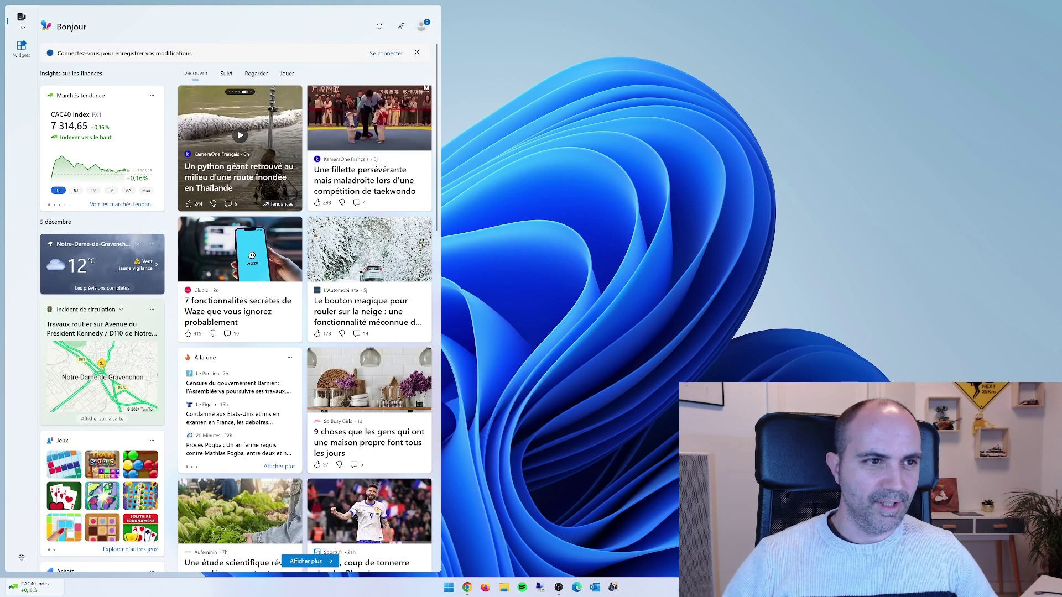
left_click(23, 48)
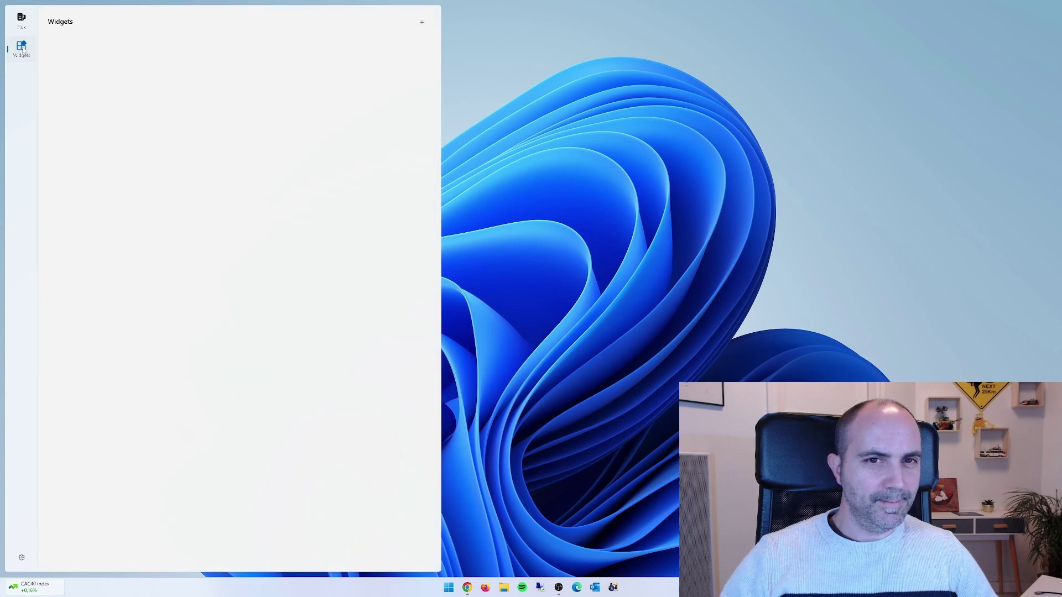
left_click(420, 23)
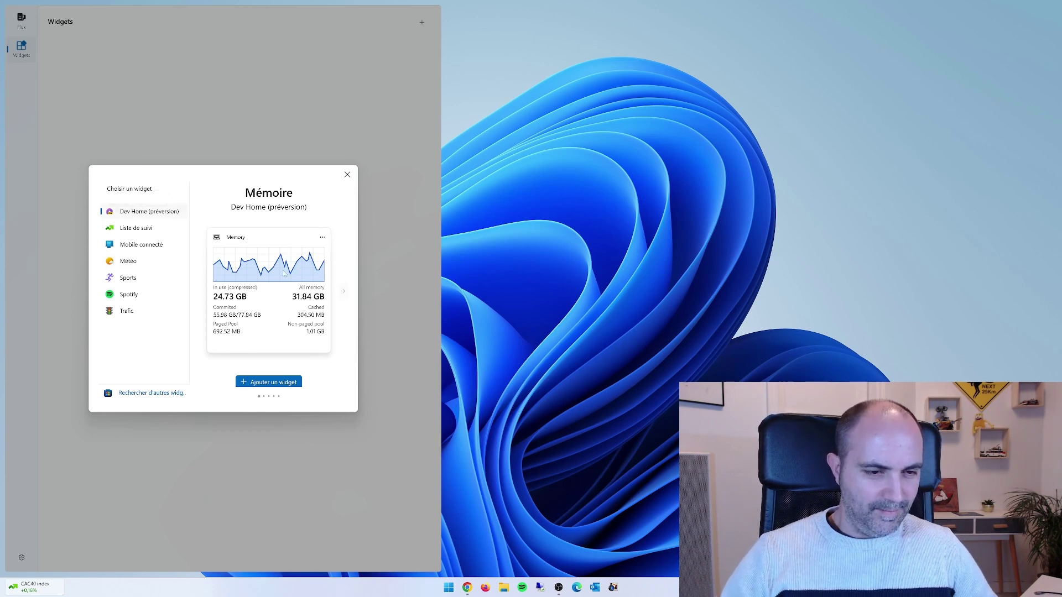
left_click(344, 294)
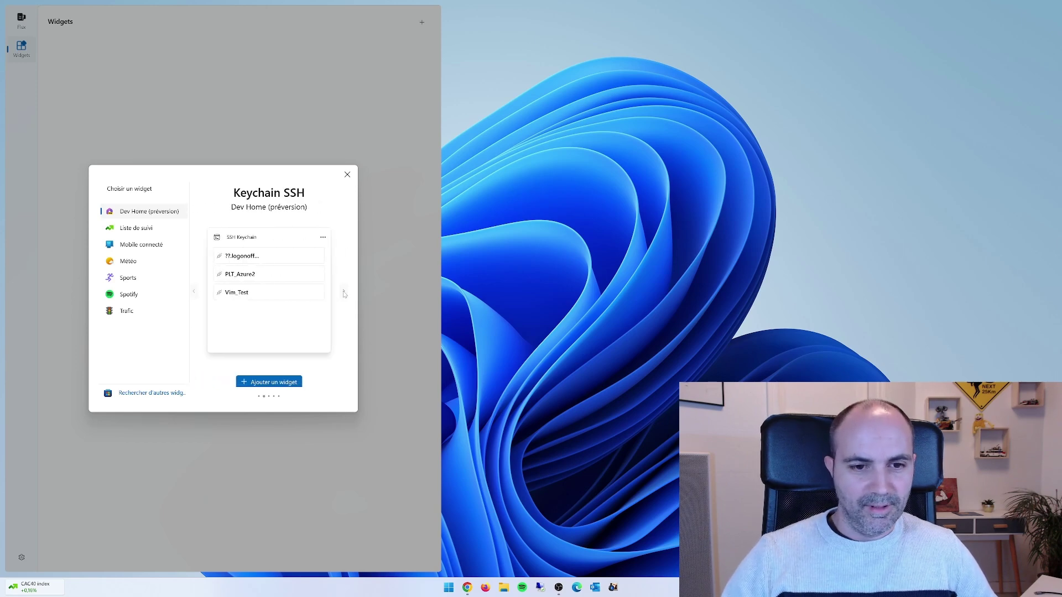
left_click(343, 294)
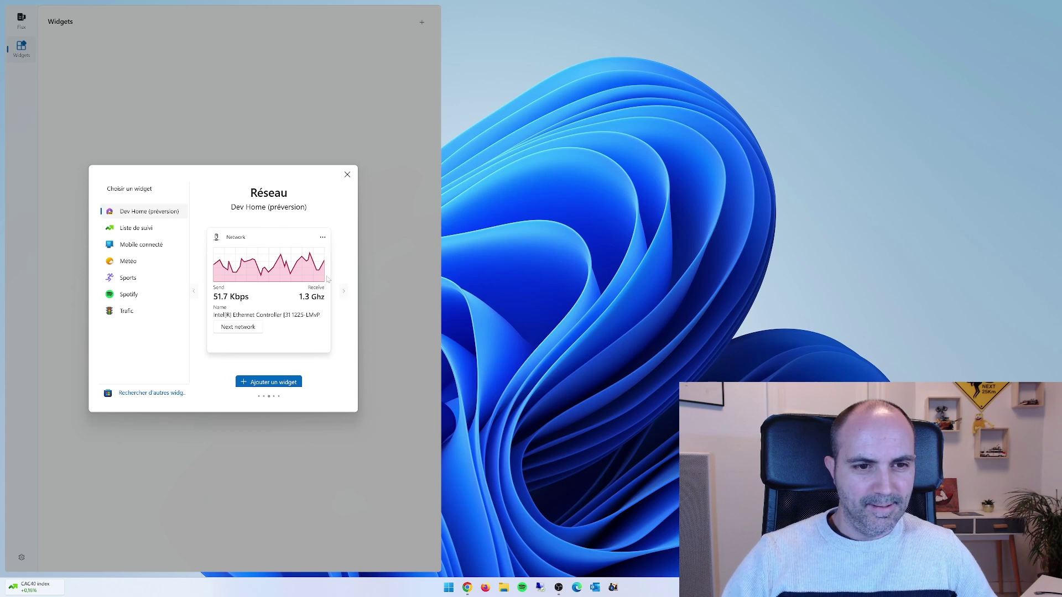
left_click(342, 290)
left_click(342, 293)
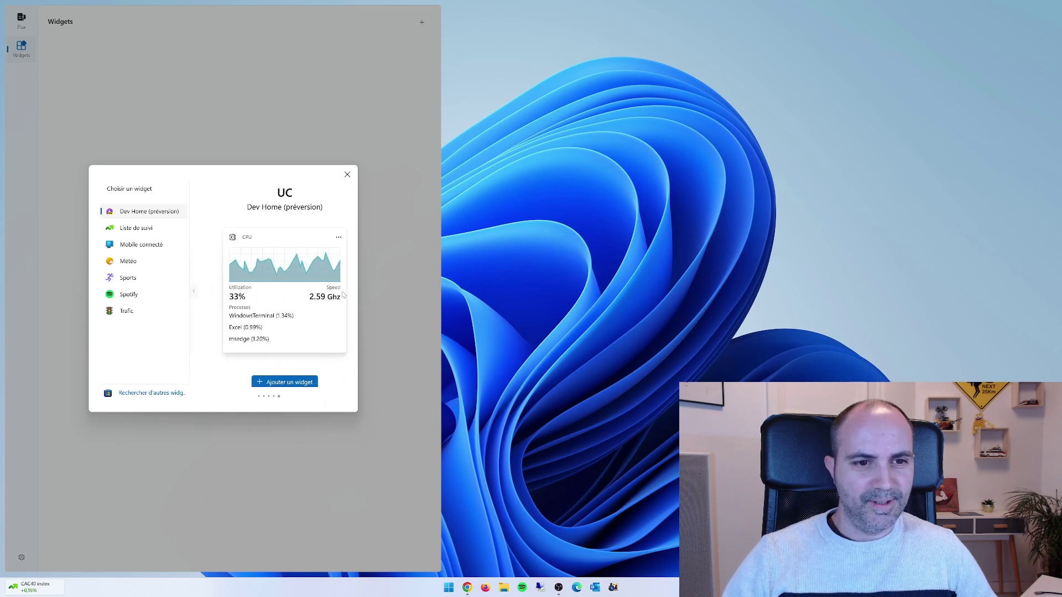
left_click(197, 296)
left_click(197, 296)
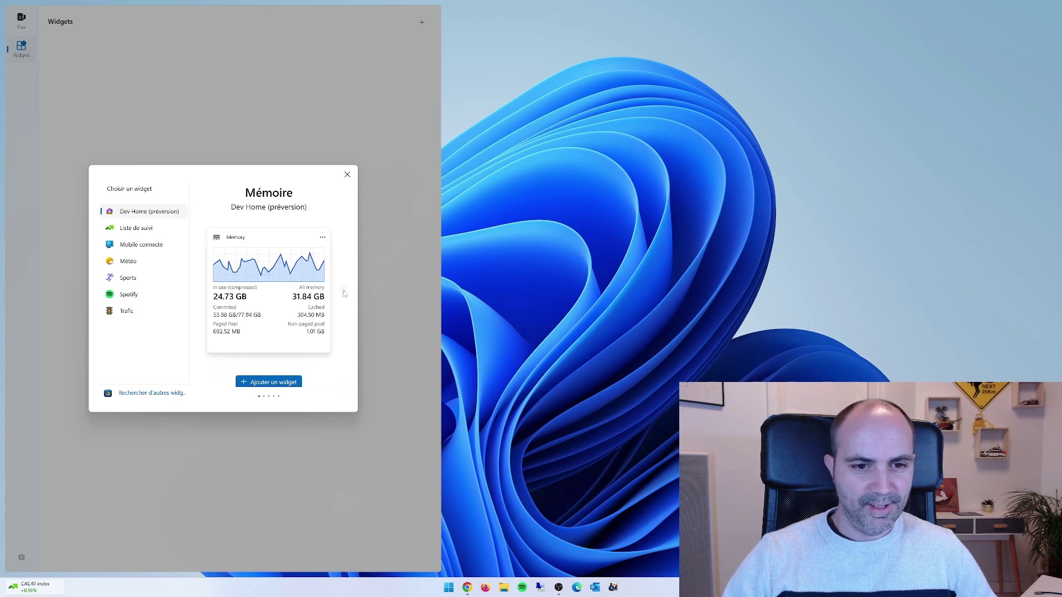
left_click(344, 292)
left_click(194, 291)
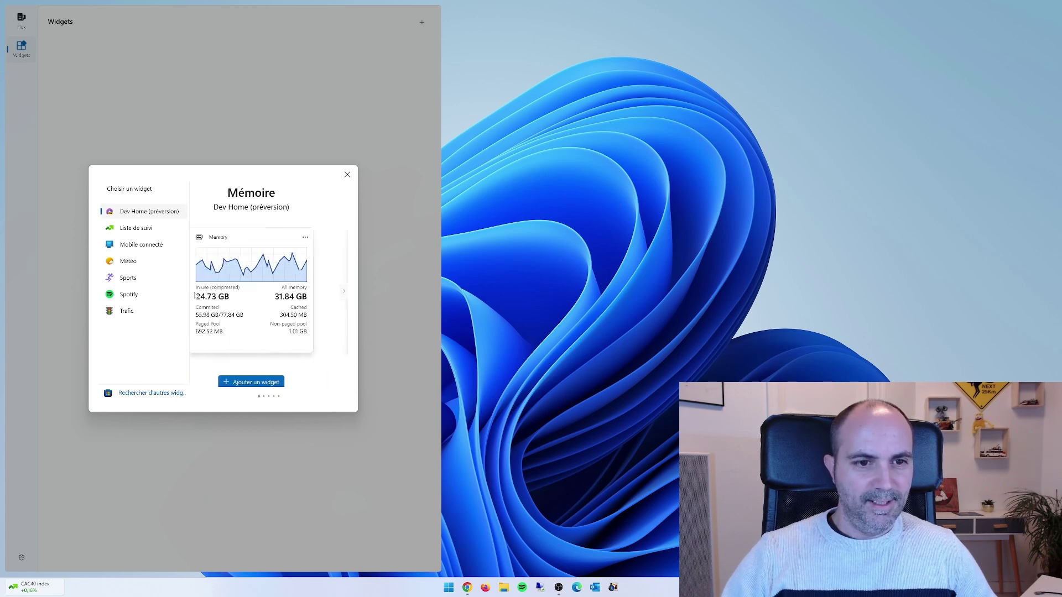
left_click(271, 382)
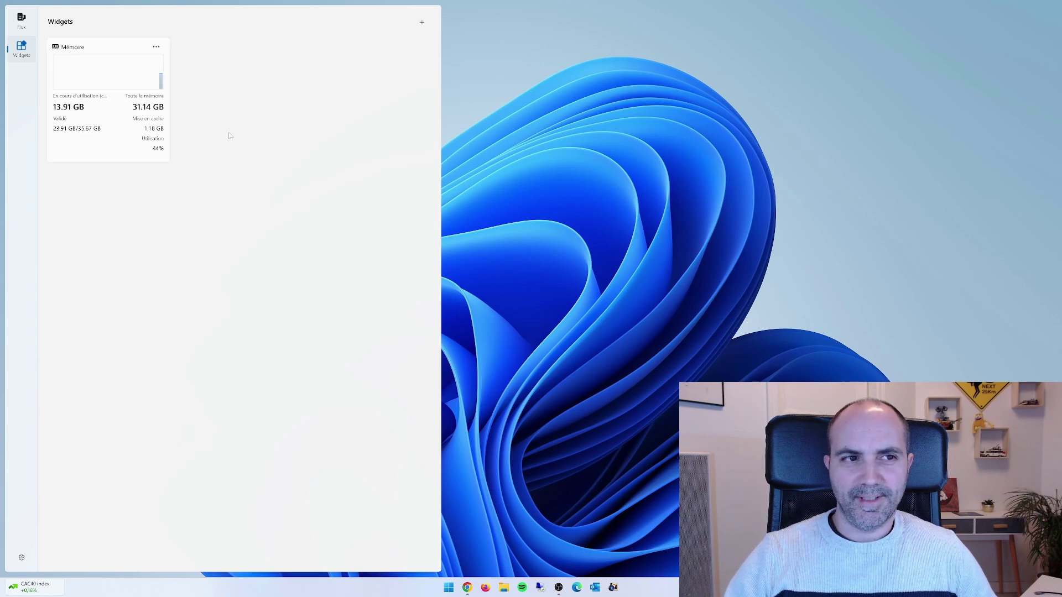
- Add the Dev Home (préversion) Réseau widget to the Widgets page
left_click(420, 24)
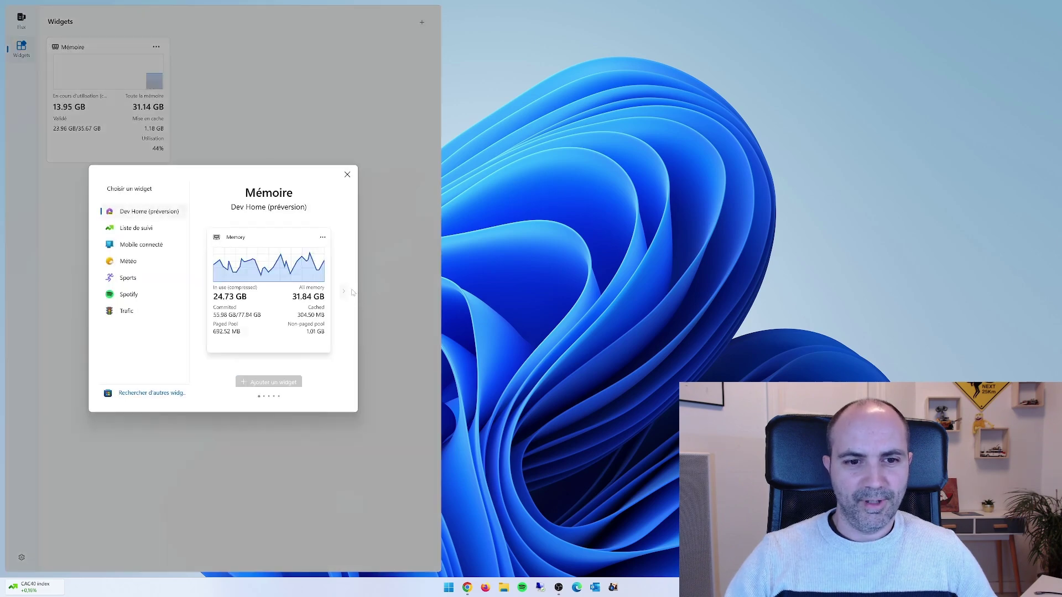
left_click(345, 292)
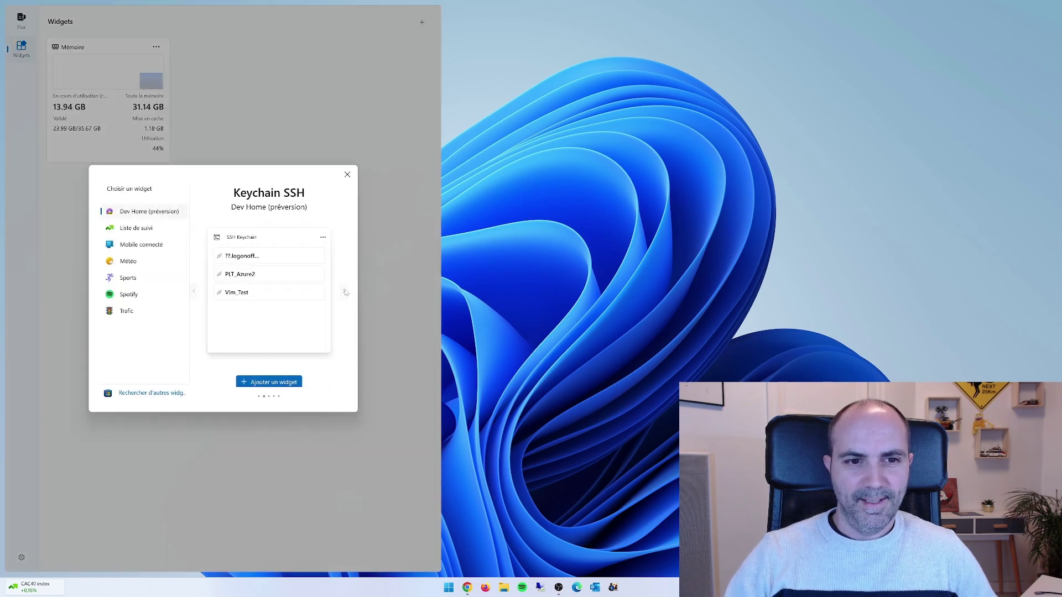
left_click(345, 292)
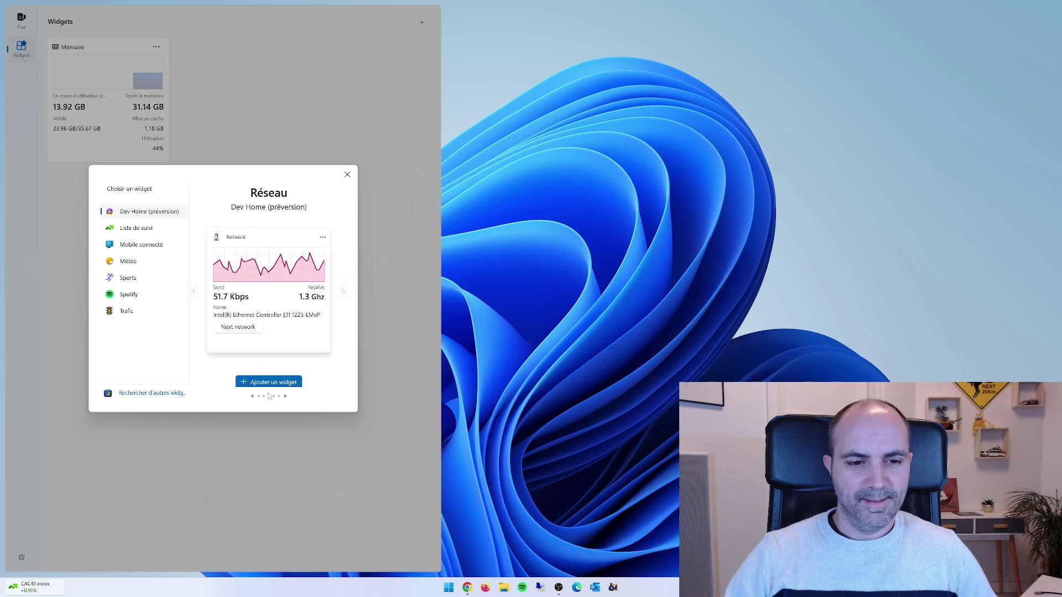
left_click(268, 383)
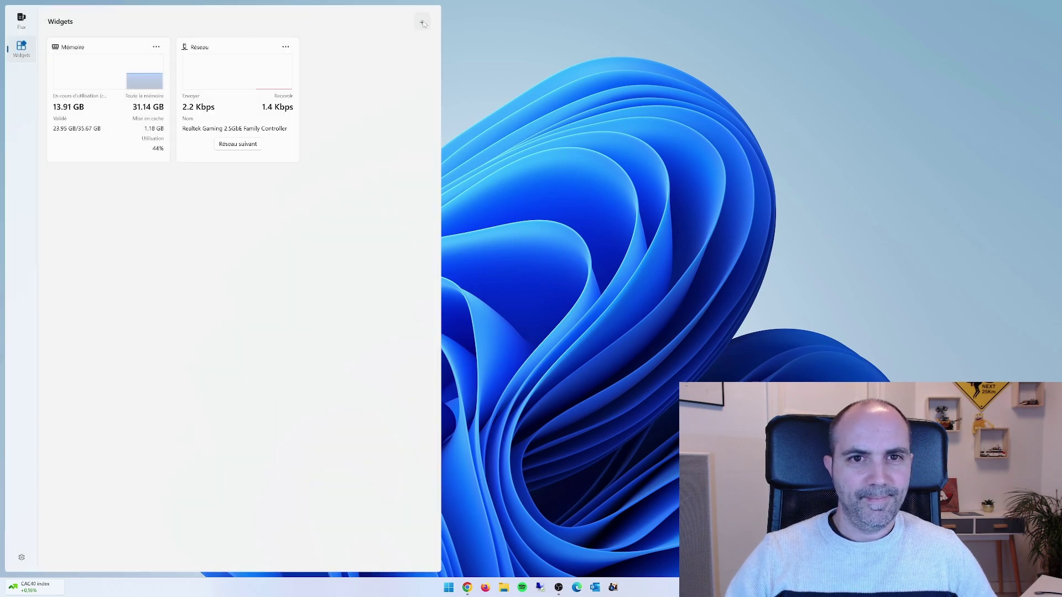
- Add the Dev Home (préversion) Processeur Graphique widget to the Widgets page
left_click(422, 23)
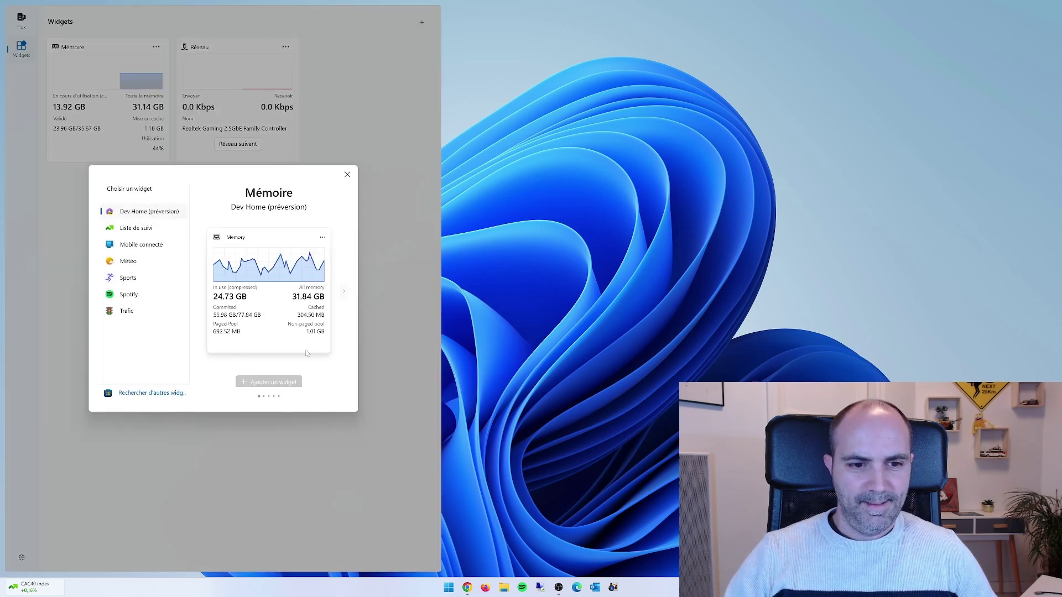
left_click(343, 292)
left_click(344, 292)
left_click(343, 292)
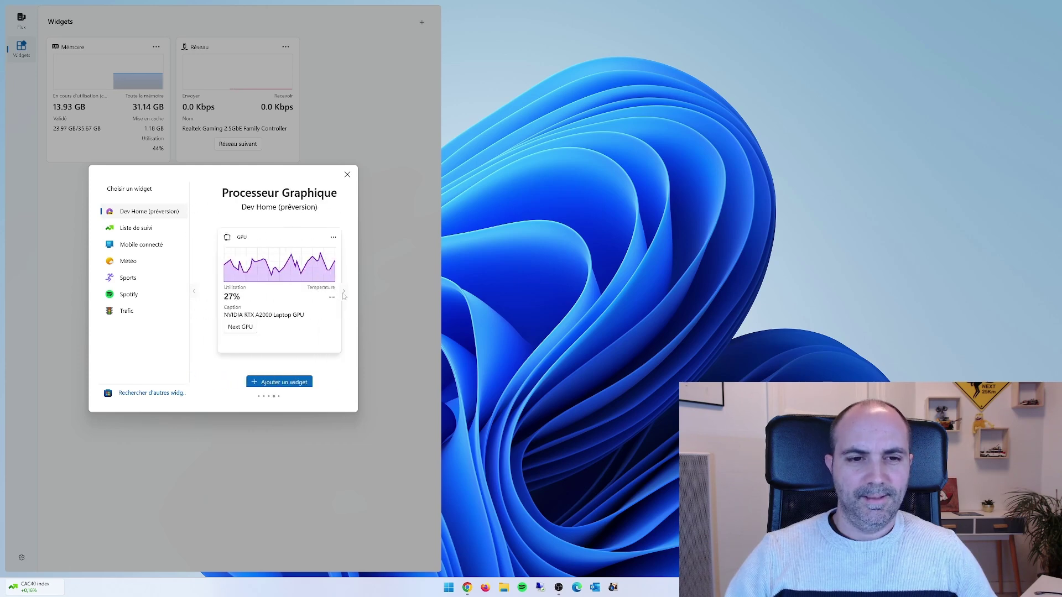
left_click(272, 382)
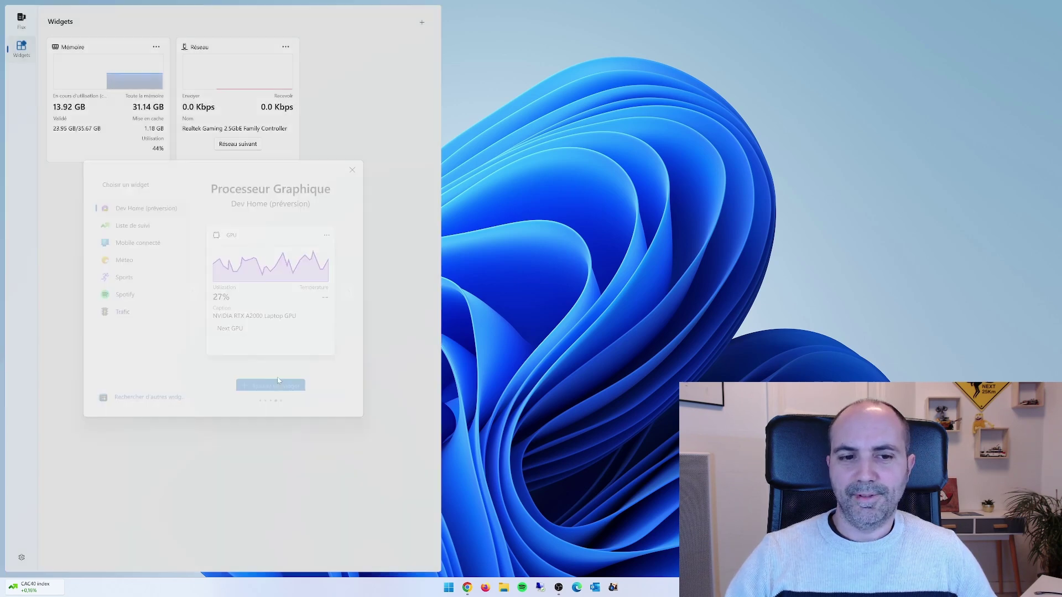
- Add the Dev Home (préversion) UC widget to the Widgets page and close the widget board
left_click(421, 23)
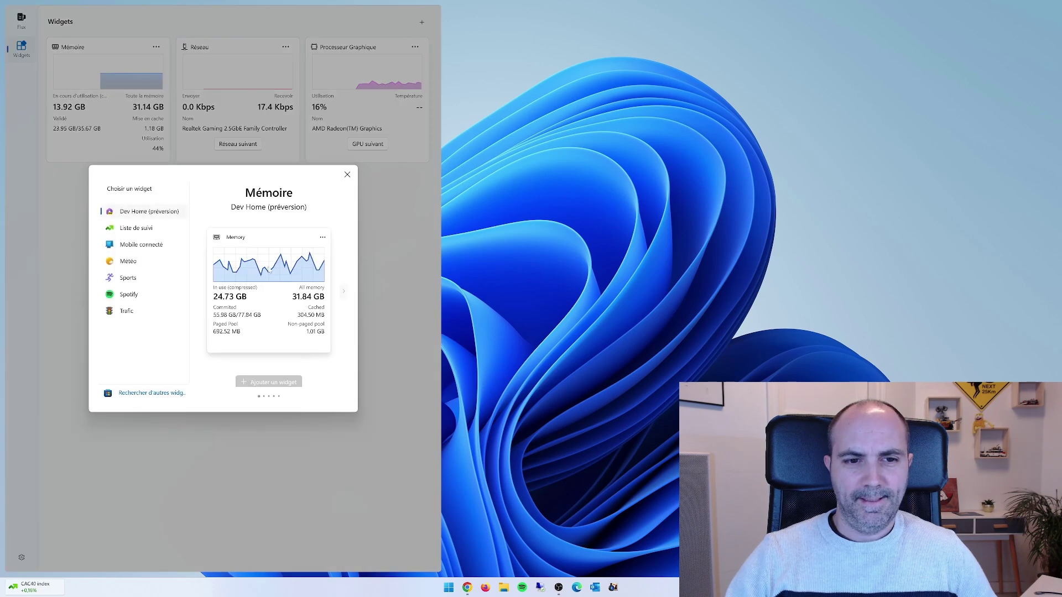
left_click(343, 292)
left_click(343, 292)
left_click(344, 292)
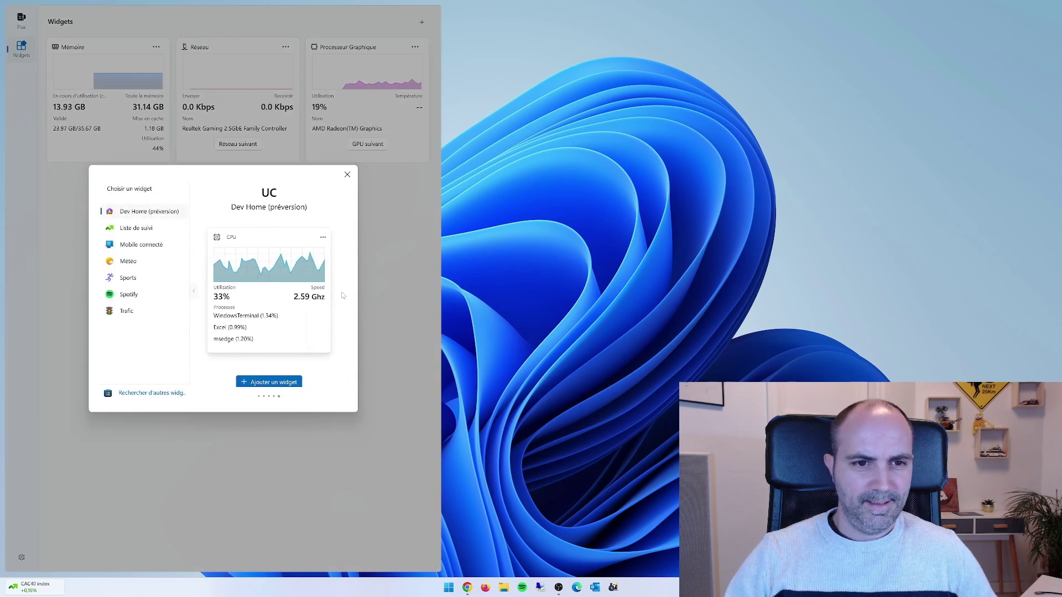
left_click(283, 382)
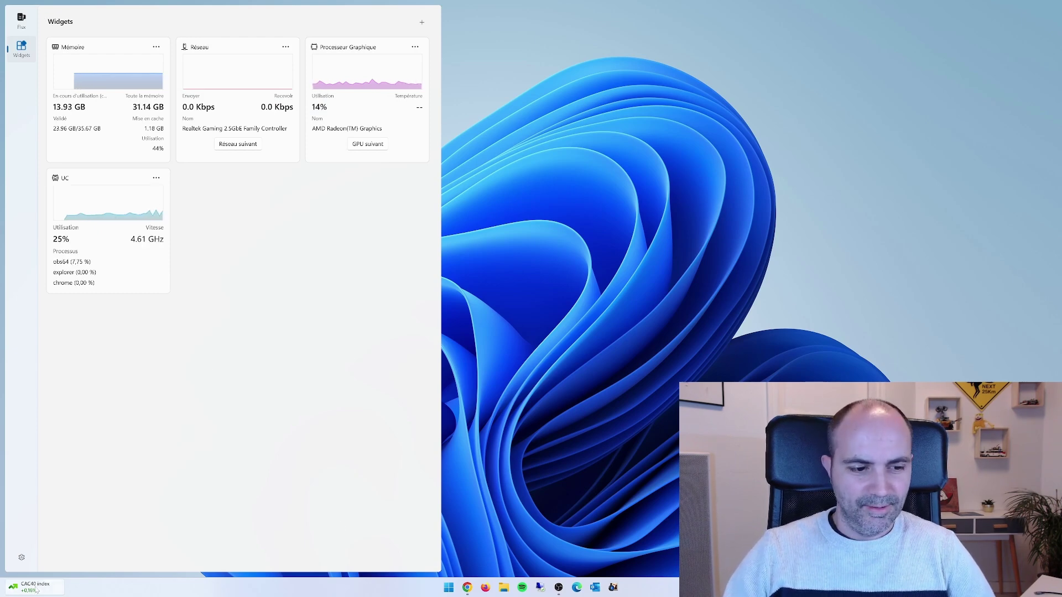
left_click(579, 437)
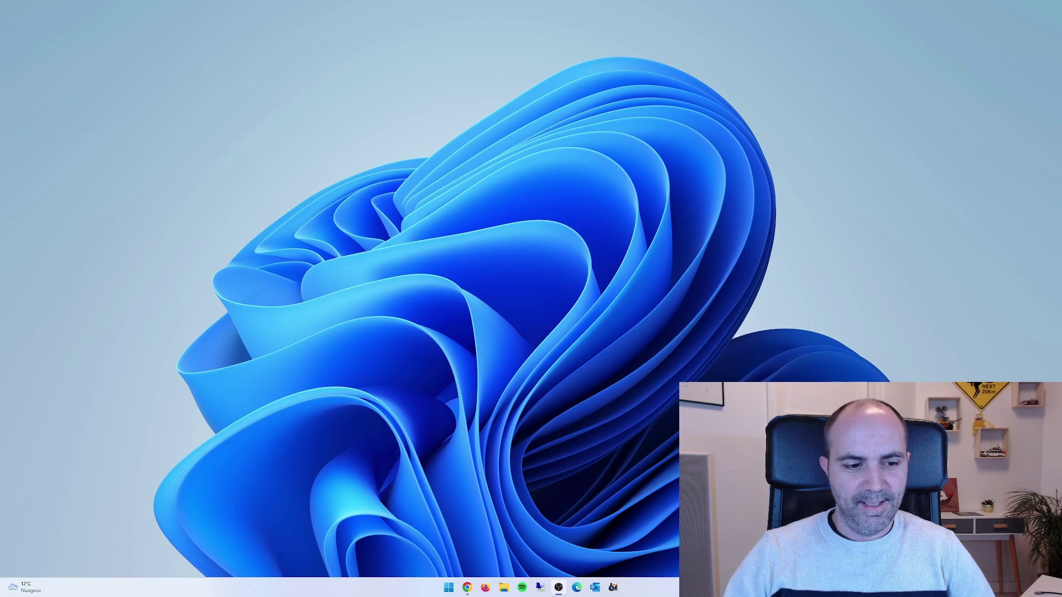
- Reopen the widget board, cycle the Réseau widget through its network adapters and switch Processeur Graphique to the NVIDIA GeForce RTX 4070 Ti SUPER
left_click(22, 586)
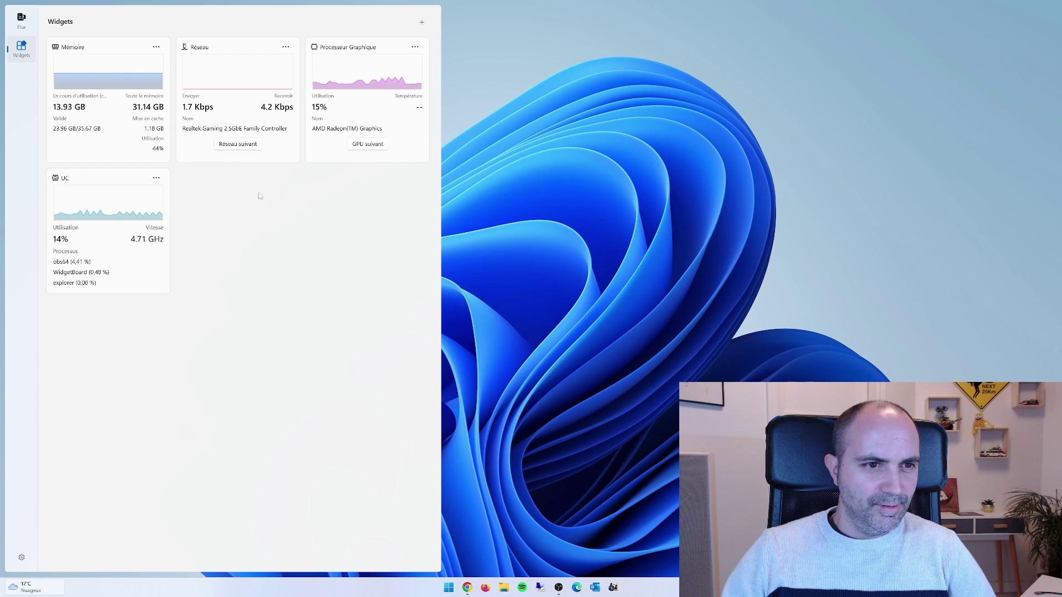
left_click(237, 145)
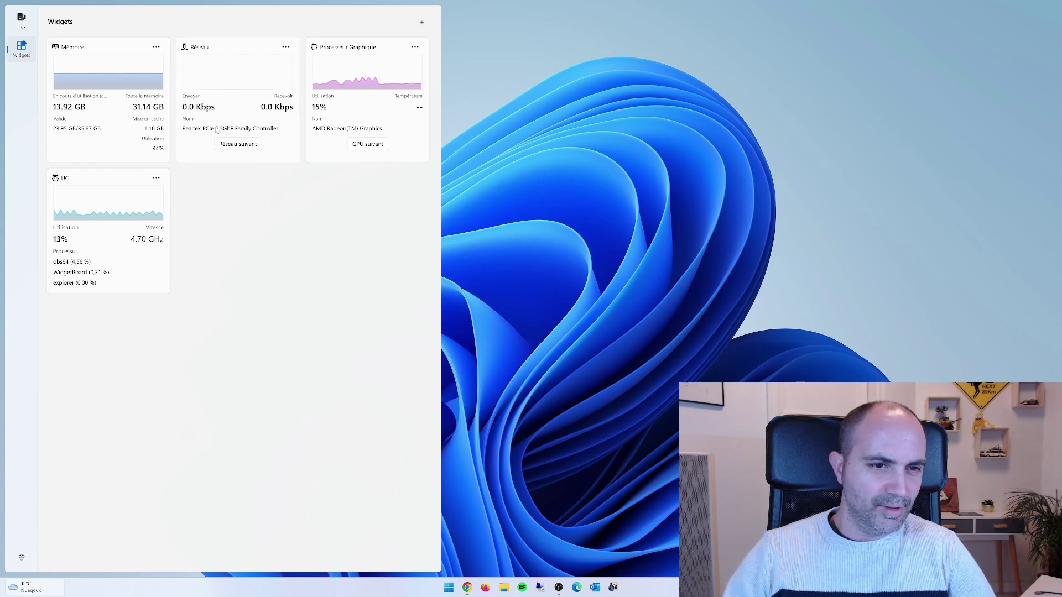
left_click(238, 145)
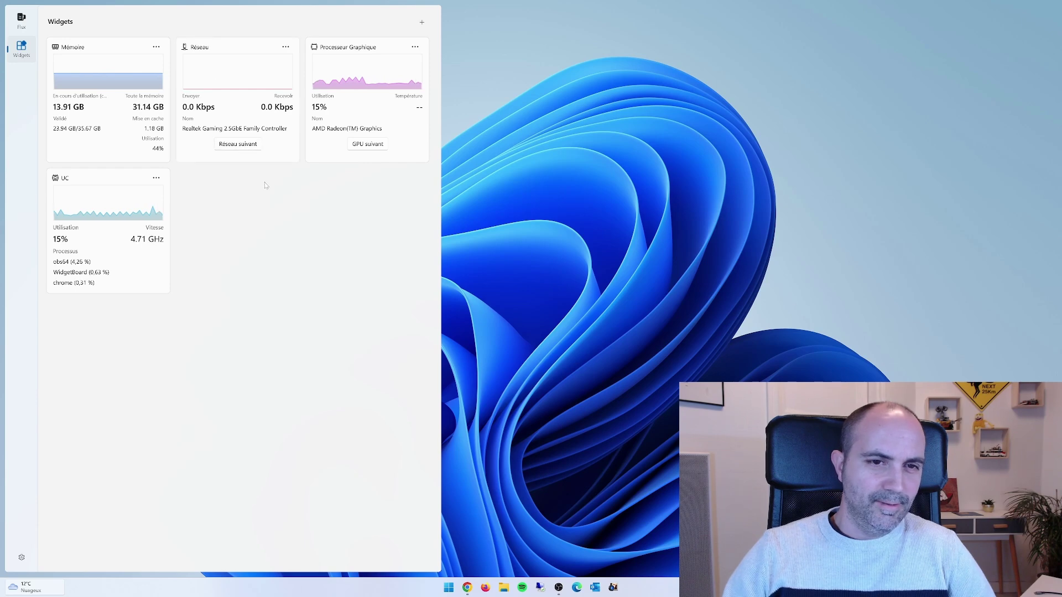
left_click(374, 145)
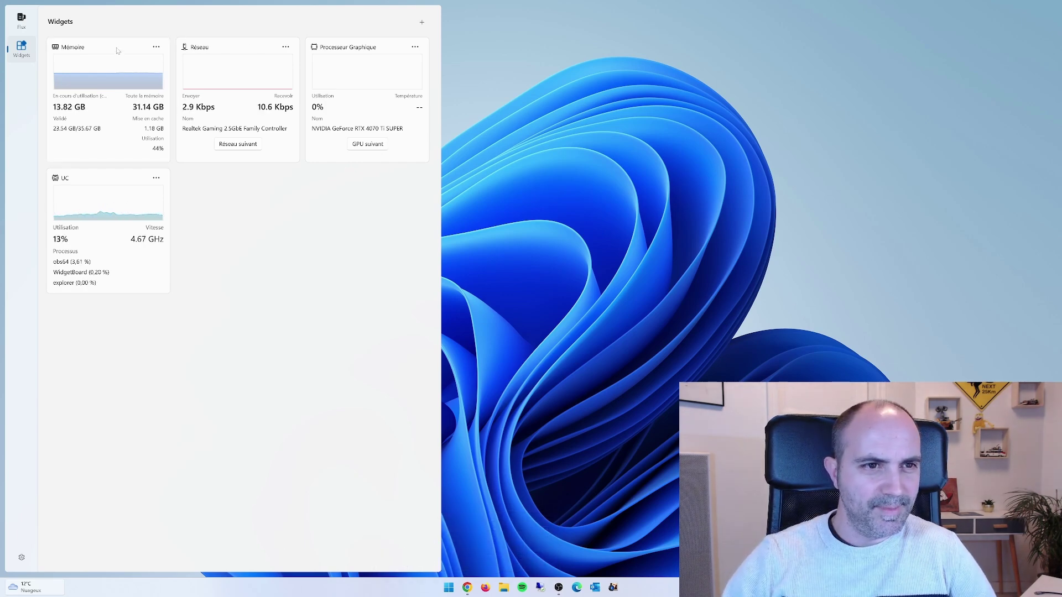
- Rearrange the widgets, moving Mémoire to the top of the middle column and Réseau below Processeur Graphique
left_click_drag(118, 51, 249, 53)
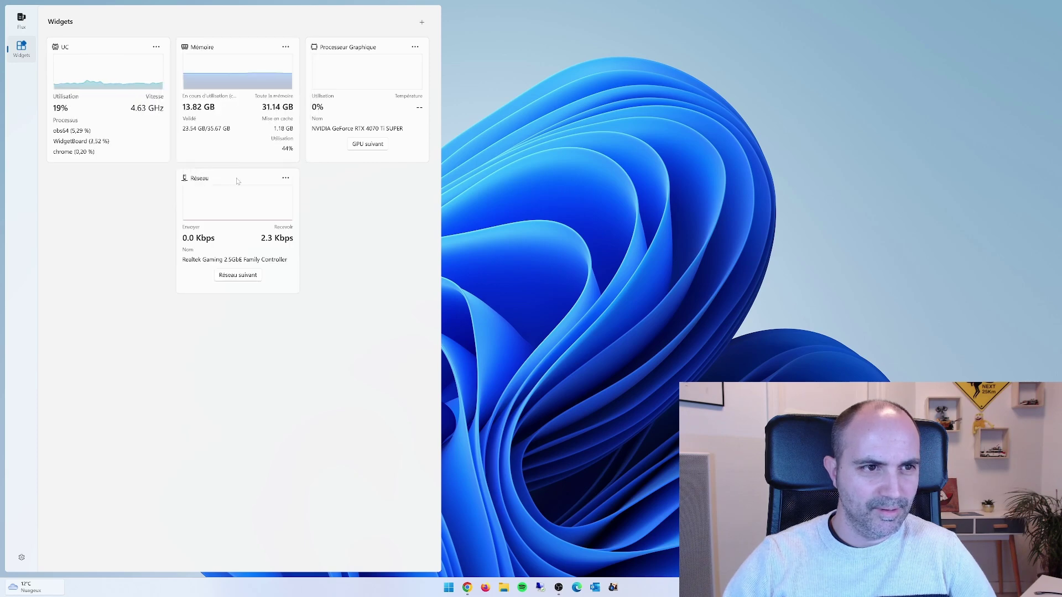
left_click_drag(237, 180, 354, 181)
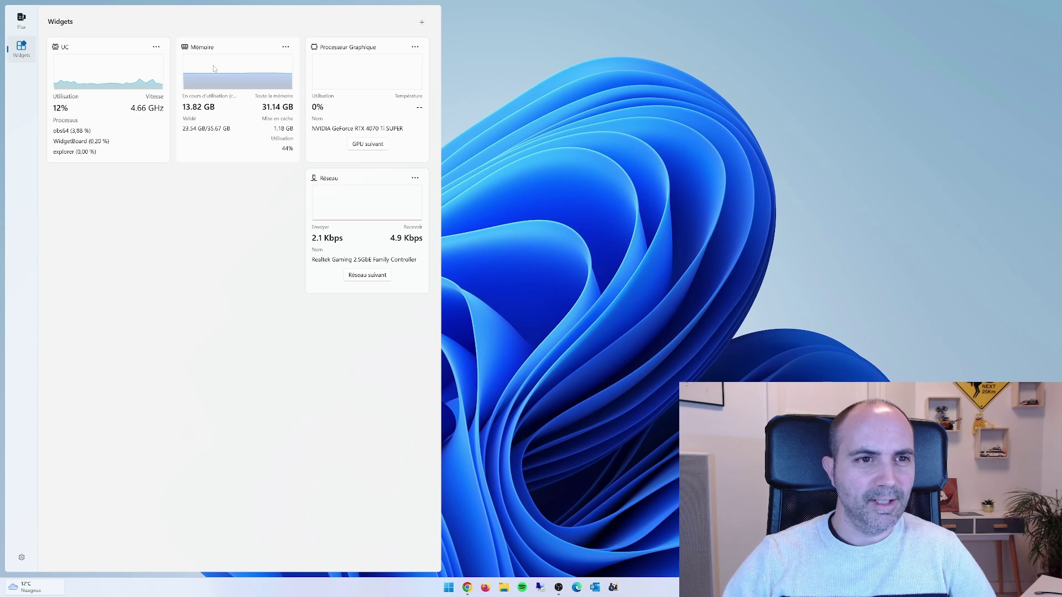
- Set the UC widget's size to Petit
left_click(157, 47)
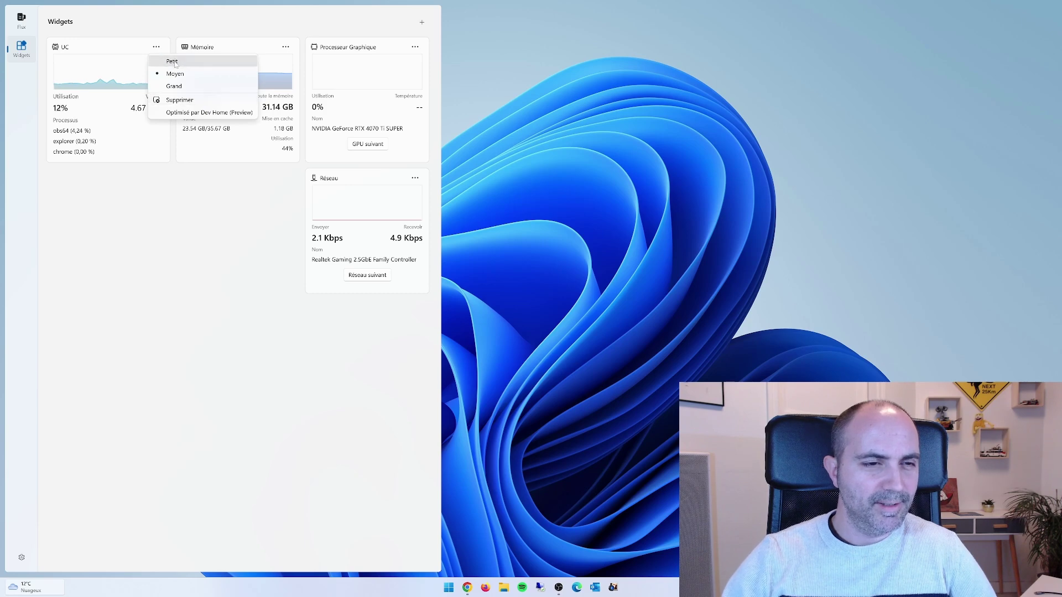
left_click(175, 62)
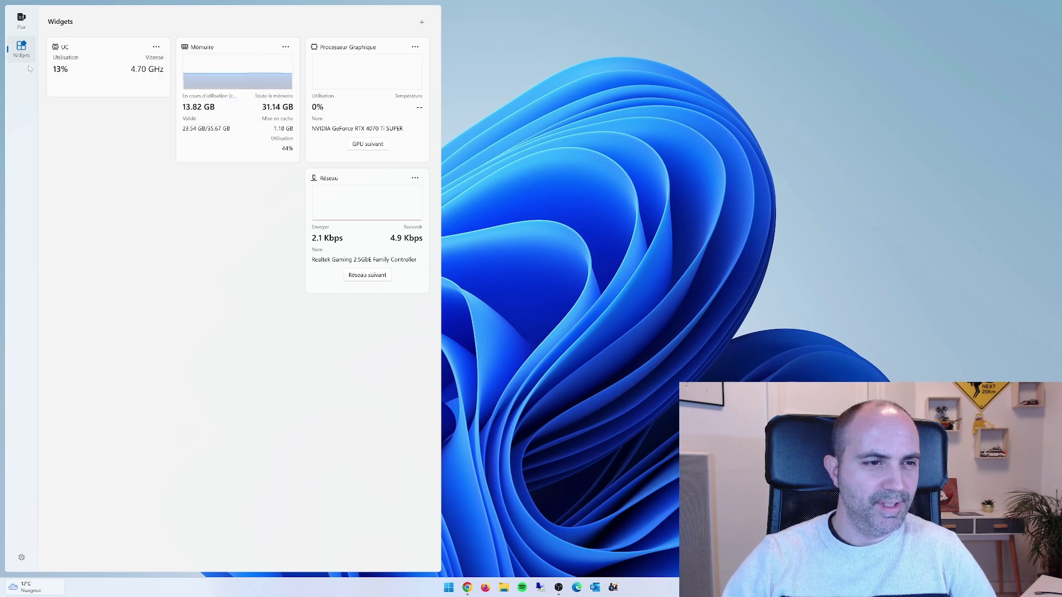
- Try the Moyen size on the UC widget, and set its size to Grand
left_click(156, 47)
left_click(171, 74)
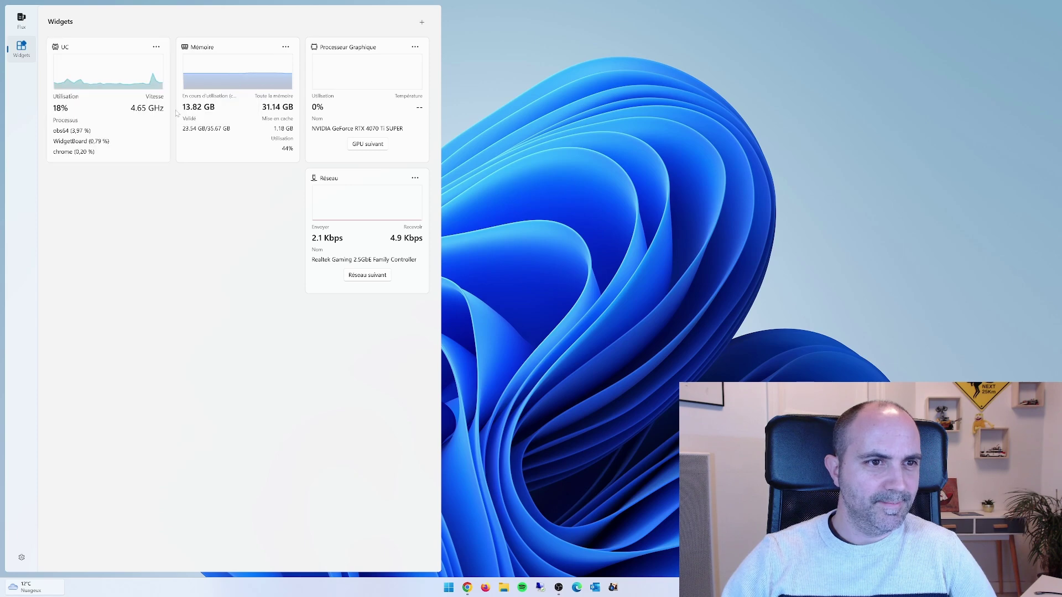
left_click(156, 48)
left_click(173, 87)
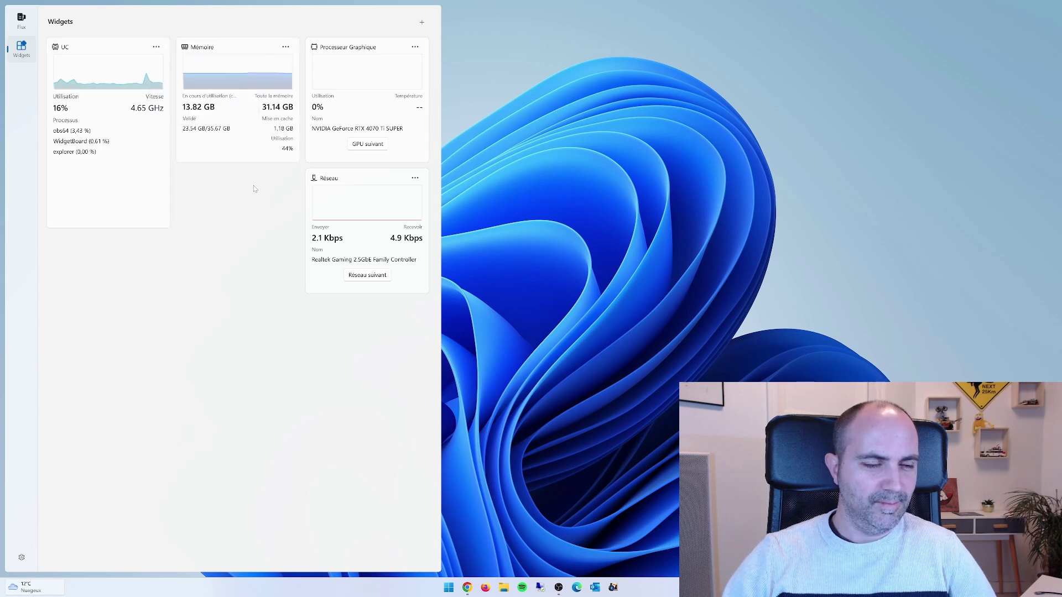
- Set the Mémoire, Processeur Graphique and Réseau widgets to the Grand size and close the widget board
left_click(285, 47)
left_click(294, 87)
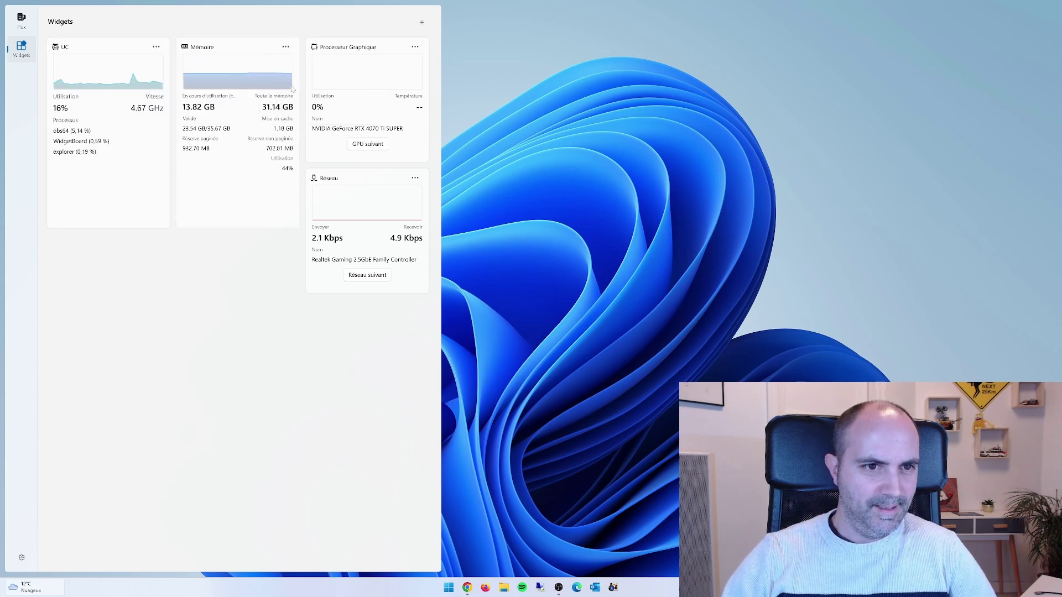
left_click(415, 47)
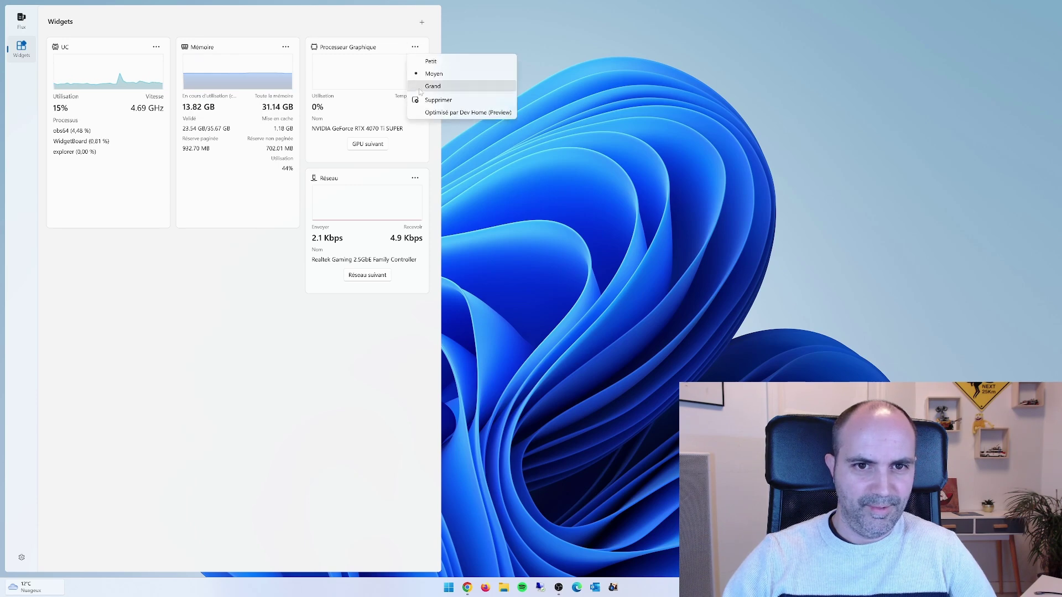
left_click(425, 87)
left_click(415, 244)
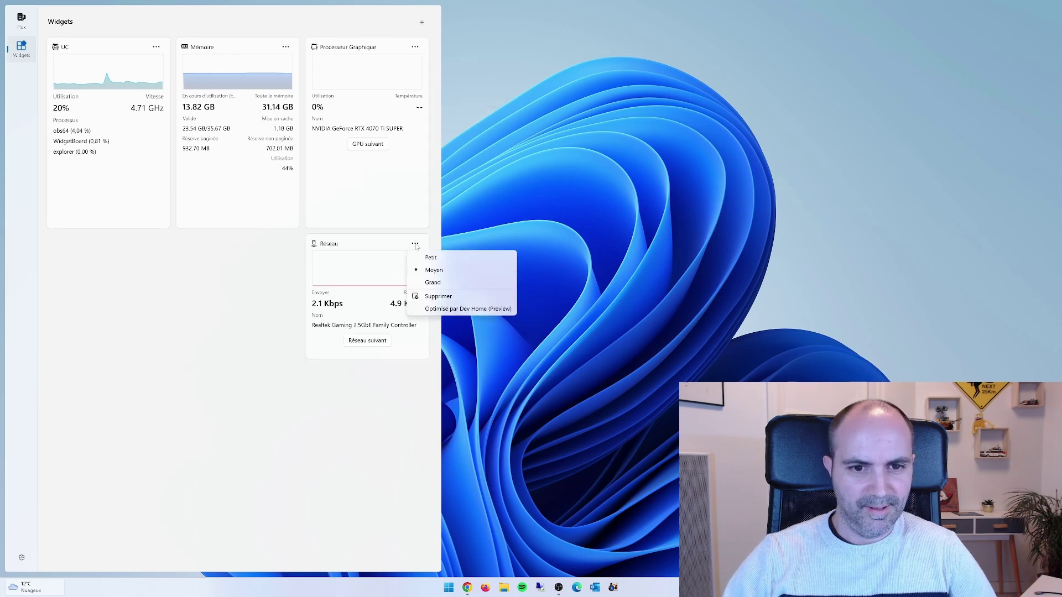
left_click(423, 282)
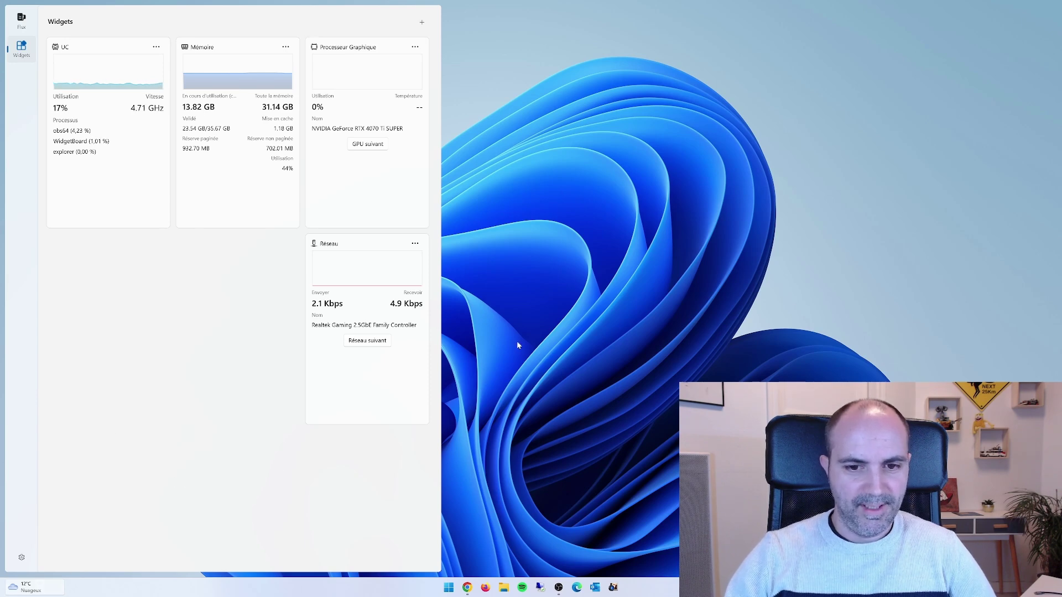
left_click(595, 248)
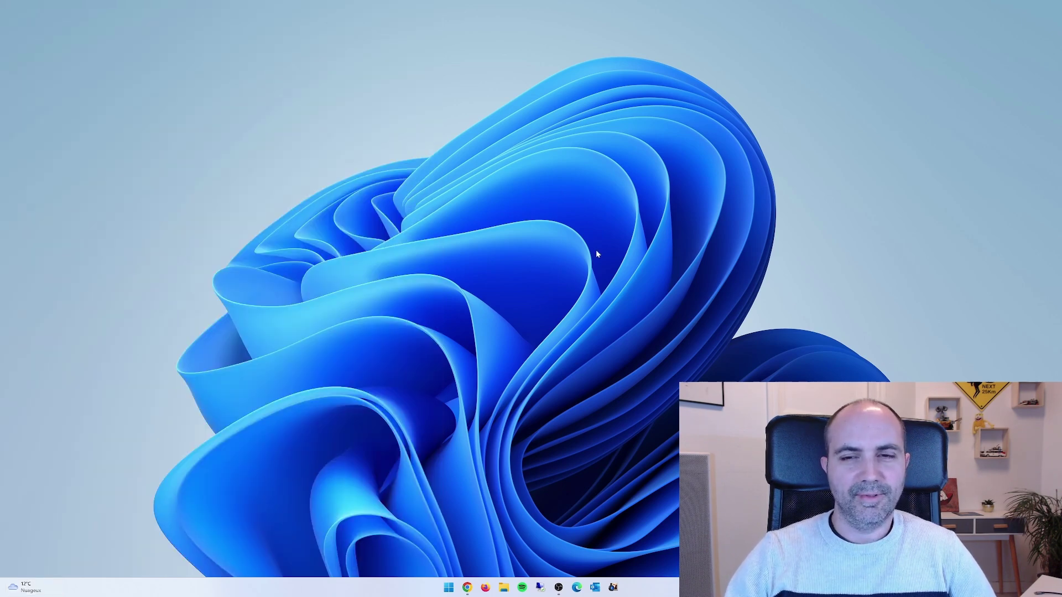